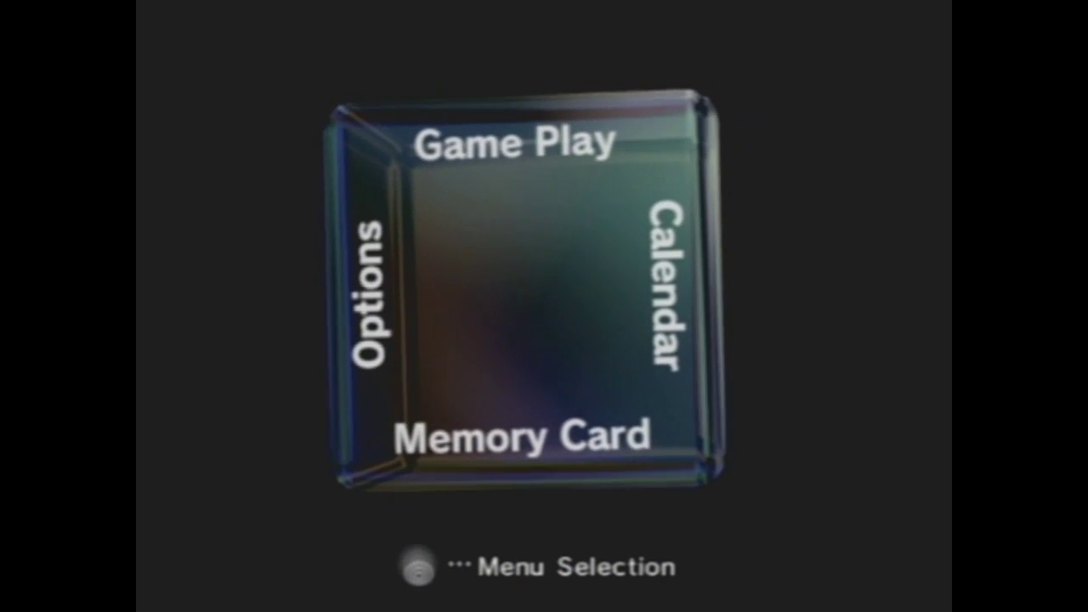
# Choose Game Play on the menu cube to show the Paper Mario: The Thousand-Year Door disc
pyautogui.press('Return')
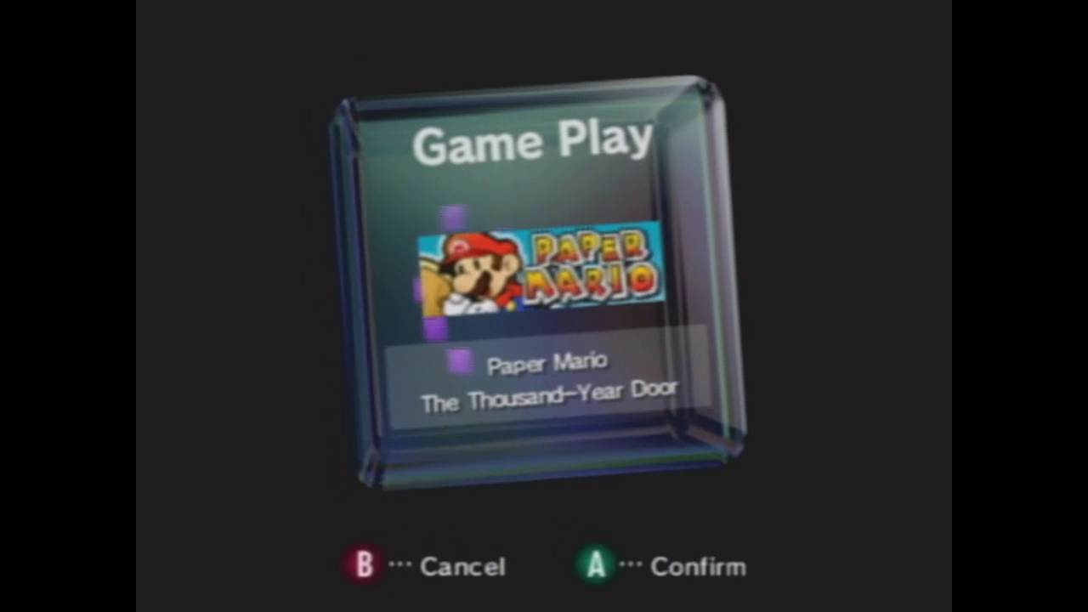